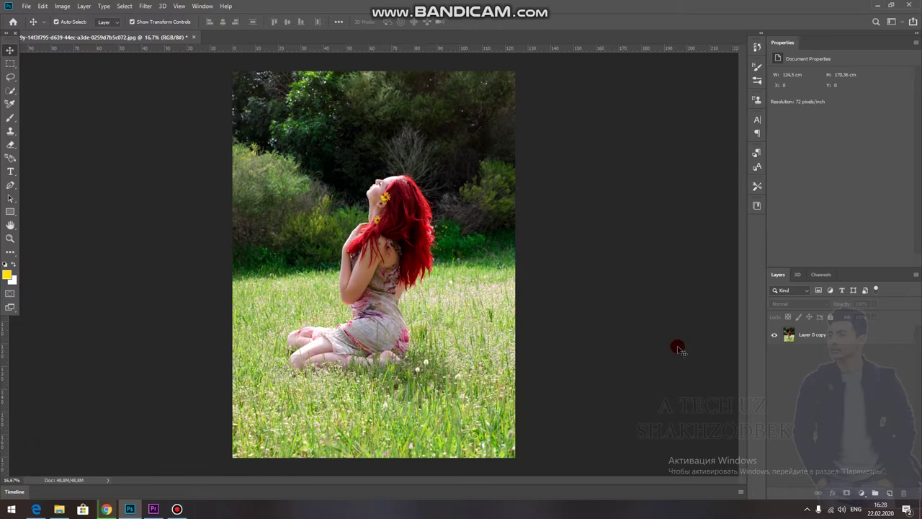
Step: Select the Layer 0 copy layer of the meadow photo
left_click(806, 335)
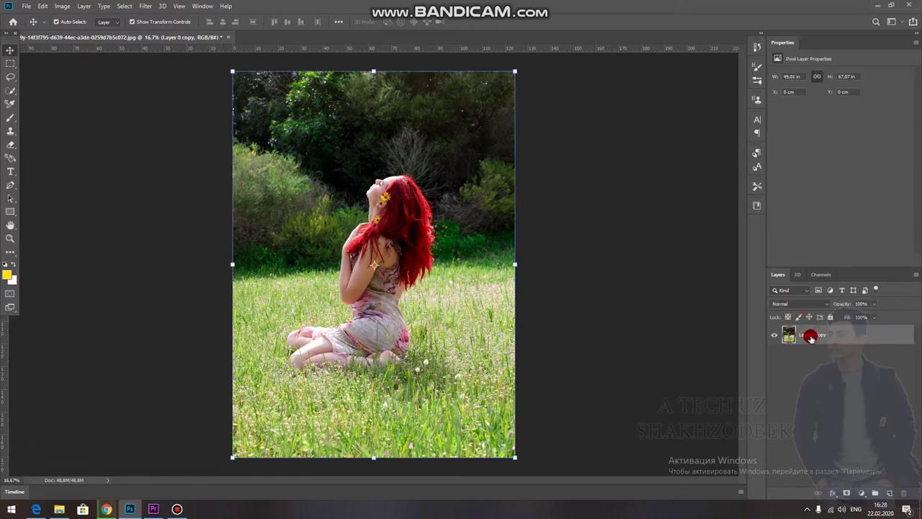
Step: Duplicate Layer 0 copy as Layer 0 copy 2 and hide the duplicate
left_click_drag(810, 336, 812, 353)
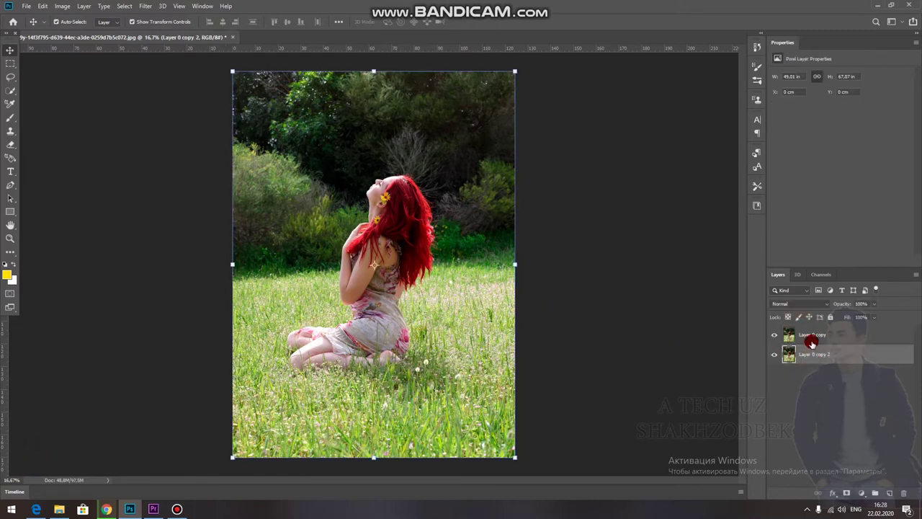
left_click(812, 337)
left_click(774, 353)
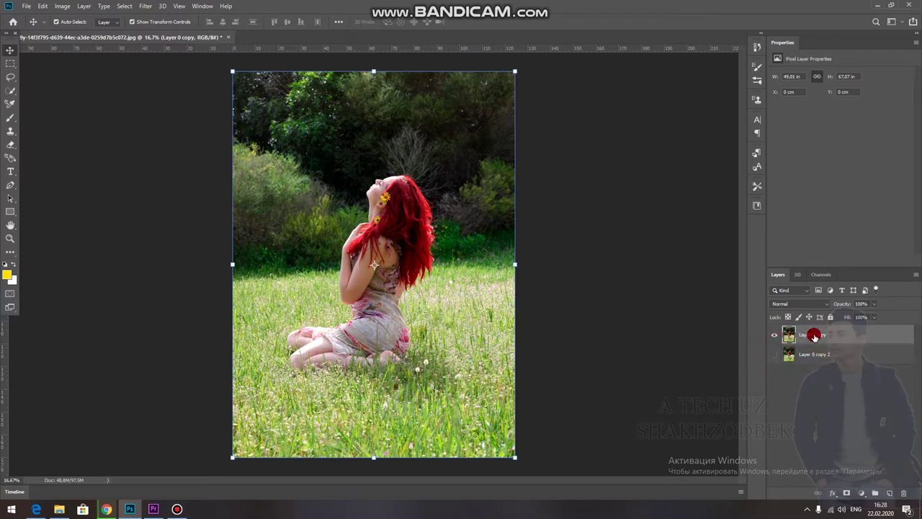
left_click(146, 7)
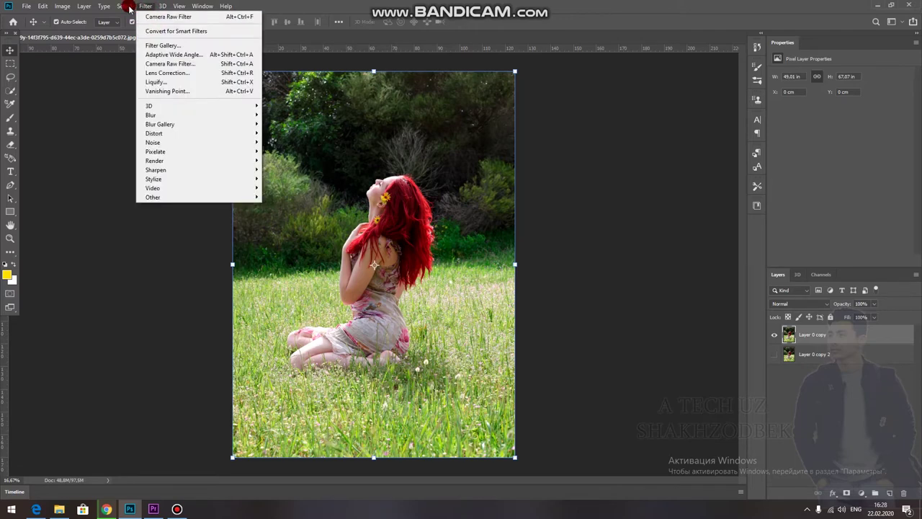
Step: Open the Camera Raw Filter on Layer 0 copy
left_click(147, 6)
left_click(146, 7)
left_click(181, 63)
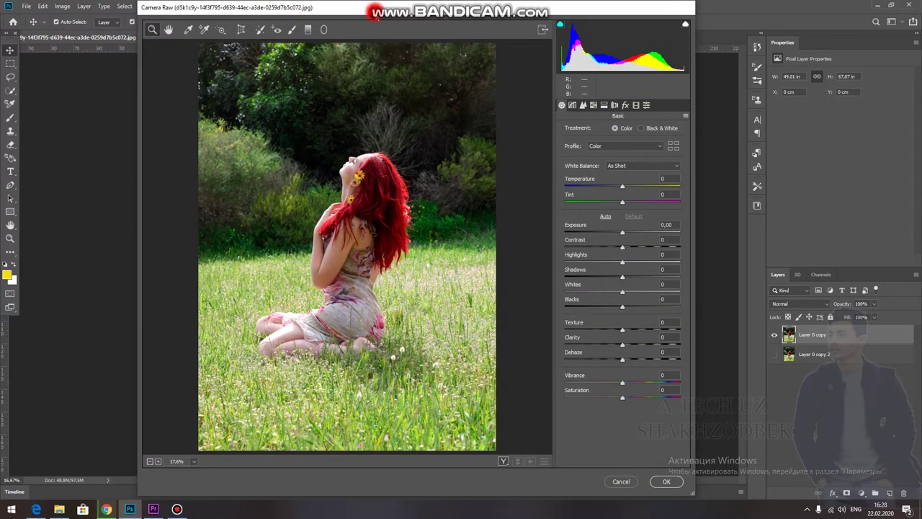
left_click_drag(379, 29, 375, 20)
Step: Browse the Camera Raw panels, including tone curve and presets, then return to Basic
left_click(568, 107)
left_click(558, 108)
left_click(569, 107)
left_click(590, 107)
left_click(600, 107)
left_click(611, 107)
left_click(622, 107)
left_click(631, 107)
left_click(641, 108)
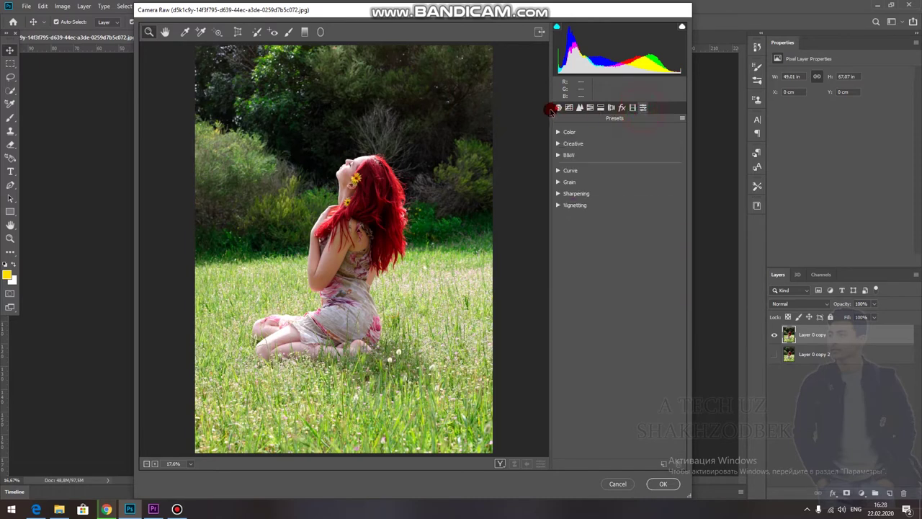
left_click(558, 108)
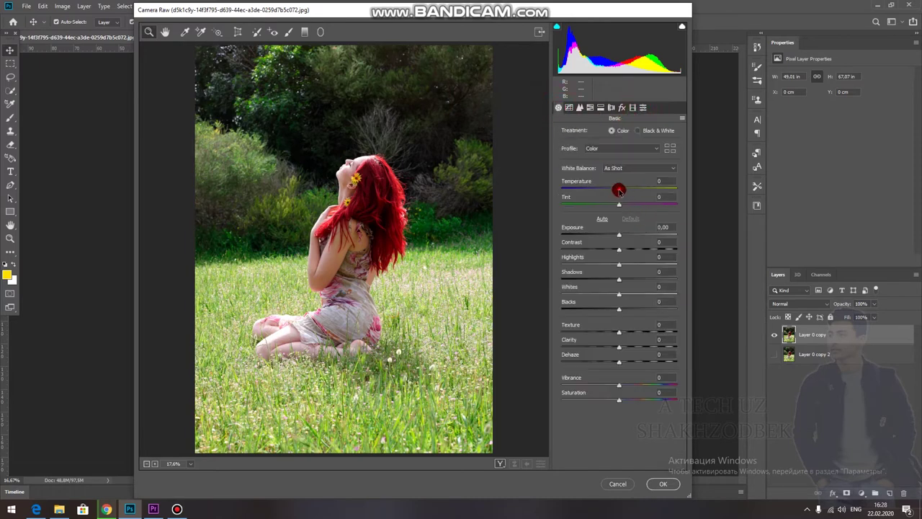
Step: In Basic, set Exposure -0.15, Whites +13 and Clarity -19, with slightly more contrast
mouse_move(619, 190)
left_mouse_down()
mouse_move(644, 190)
mouse_move(589, 195)
mouse_move(619, 191)
left_mouse_up()
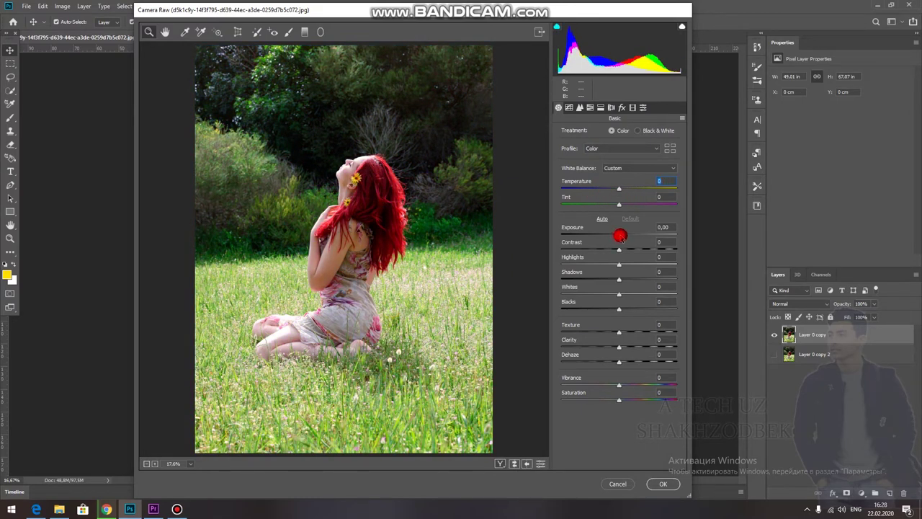
left_click(619, 235)
left_click_drag(619, 249, 611, 263)
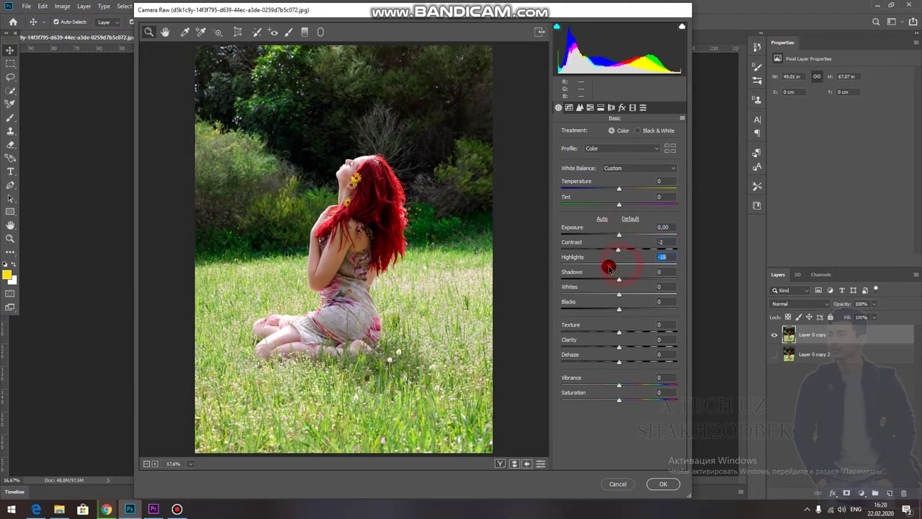
left_click(619, 250)
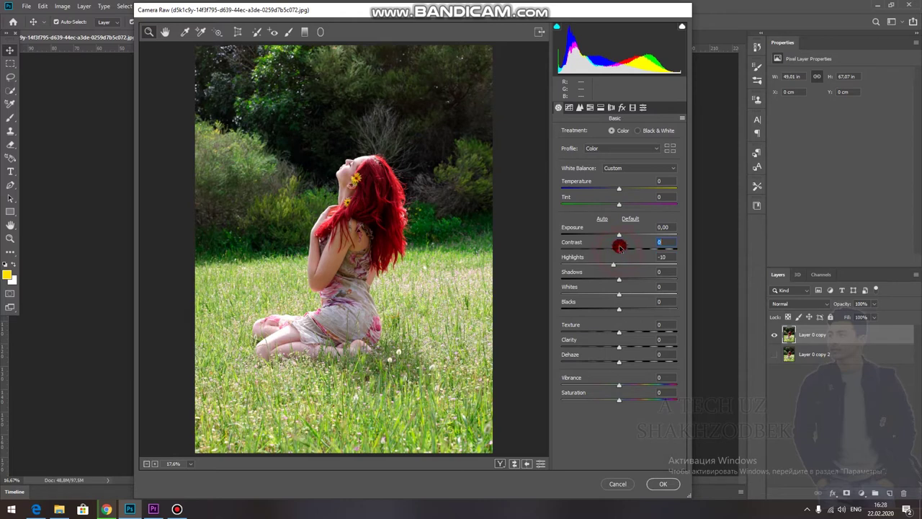
left_click_drag(618, 237, 615, 281)
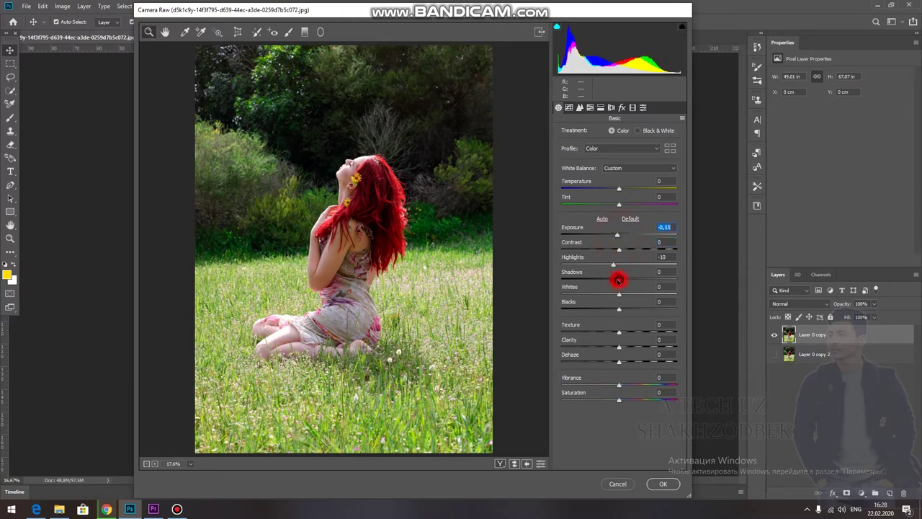
left_click_drag(618, 295, 620, 337)
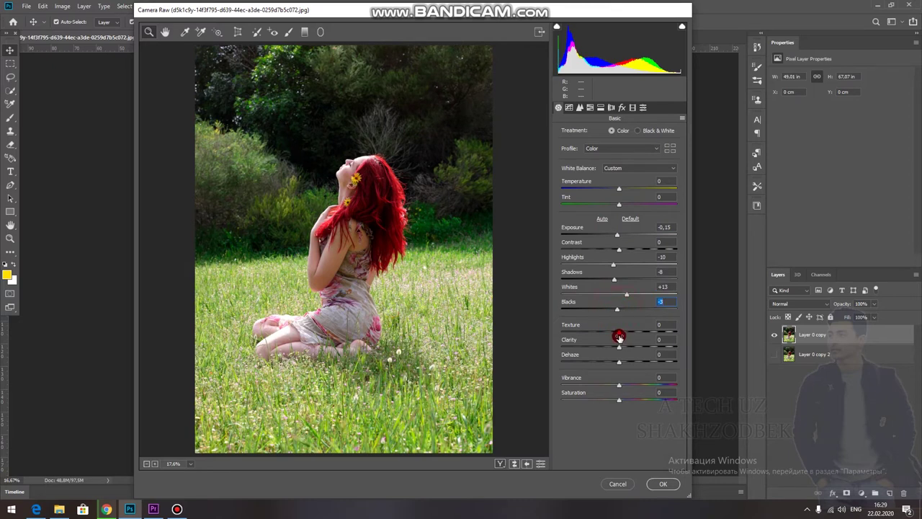
mouse_move(618, 348)
left_mouse_down()
mouse_move(566, 350)
mouse_move(609, 350)
mouse_move(579, 352)
mouse_move(610, 363)
mouse_move(545, 363)
mouse_move(611, 360)
mouse_move(628, 388)
left_mouse_up()
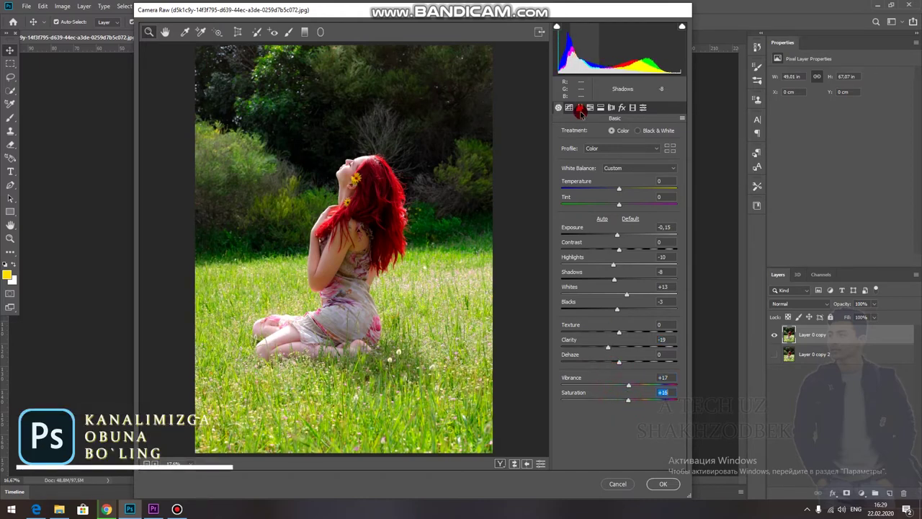
left_click(588, 107)
Step: In HSL Hue, set Reds and Greens to -100, making hair magenta and grass golden
left_click(563, 133)
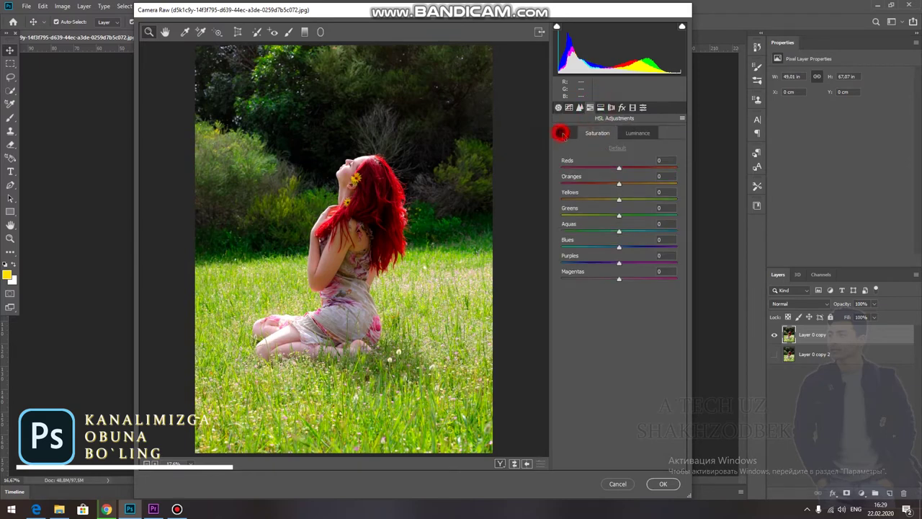
left_click(591, 132)
left_click(591, 133)
left_click(637, 133)
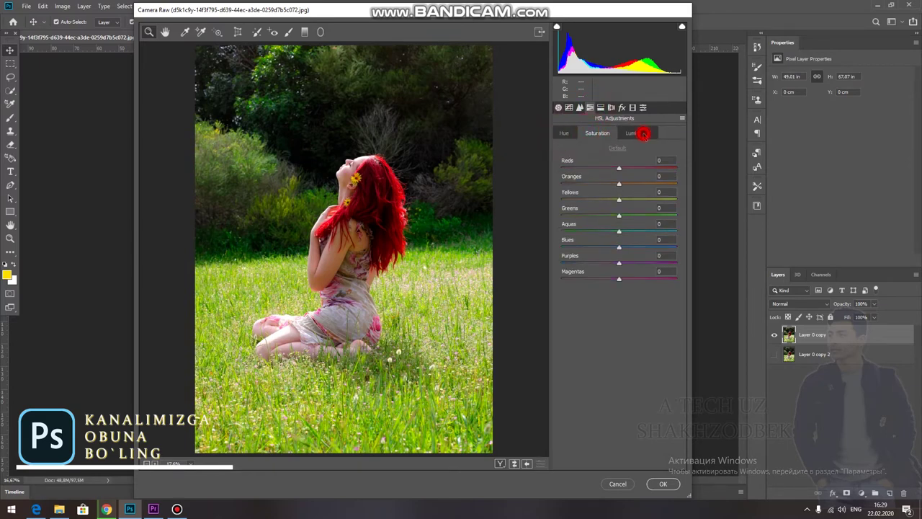
left_click(564, 132)
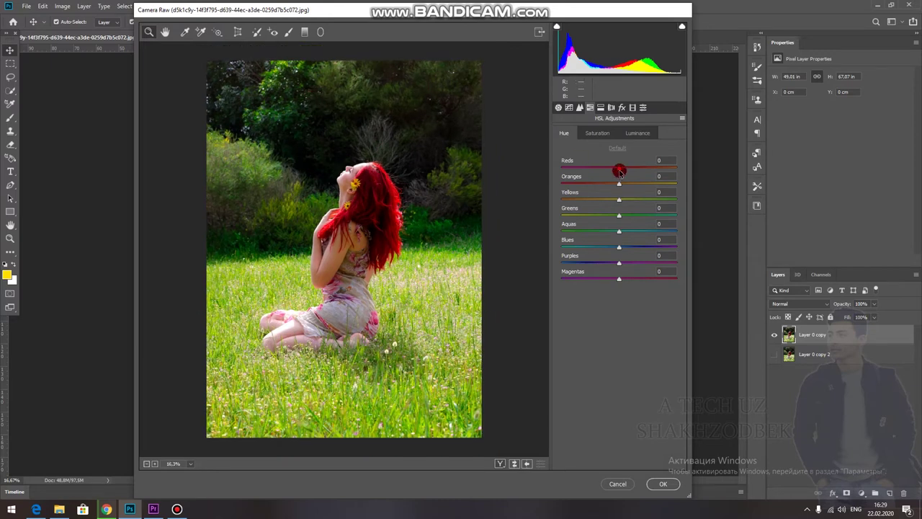
mouse_move(603, 168)
left_mouse_down()
mouse_move(543, 168)
mouse_move(692, 174)
mouse_move(562, 185)
left_mouse_up()
mouse_move(584, 192)
left_mouse_down()
mouse_move(609, 191)
mouse_move(541, 198)
mouse_move(611, 203)
mouse_move(573, 212)
left_mouse_up()
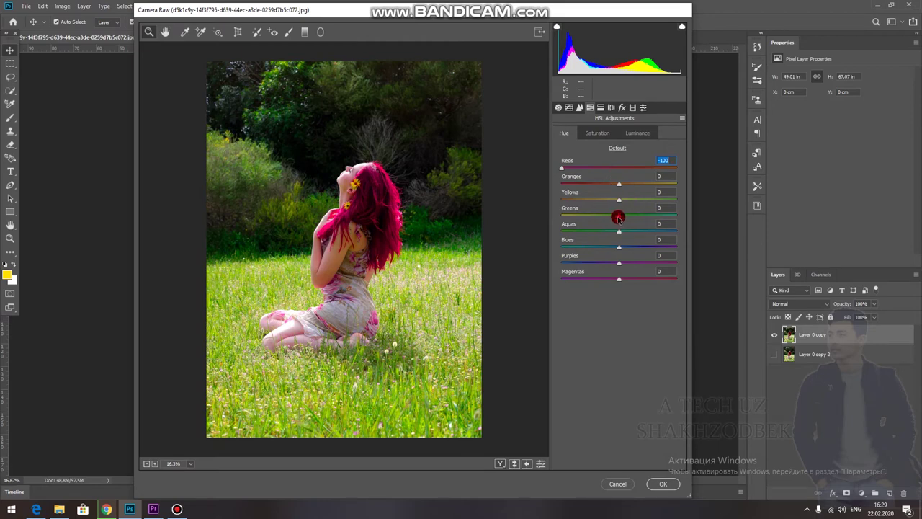
mouse_move(620, 217)
left_mouse_down()
mouse_move(506, 216)
mouse_move(742, 236)
mouse_move(535, 230)
mouse_move(730, 241)
mouse_move(530, 246)
mouse_move(570, 245)
mouse_move(543, 248)
left_mouse_up()
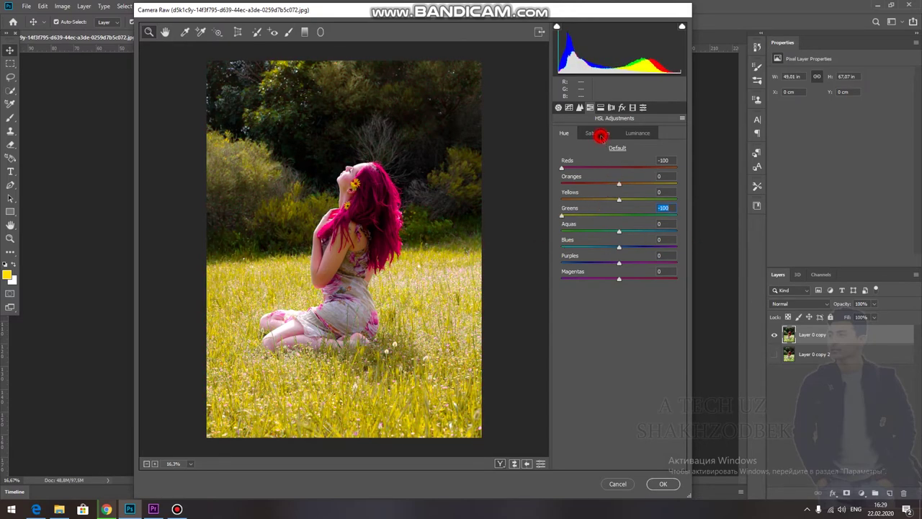
left_click(600, 134)
Step: Boost Yellows (+38) and Reds saturation, darken Reds and Greens (-28) luminance, and apply
mouse_move(619, 200)
left_mouse_down()
mouse_move(688, 208)
mouse_move(640, 208)
left_mouse_up()
left_click_drag(628, 170, 630, 182)
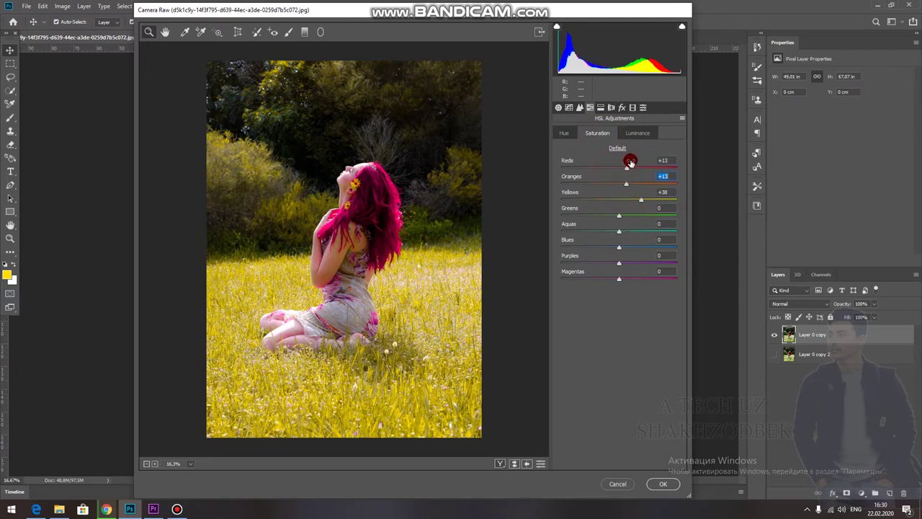
left_click(636, 134)
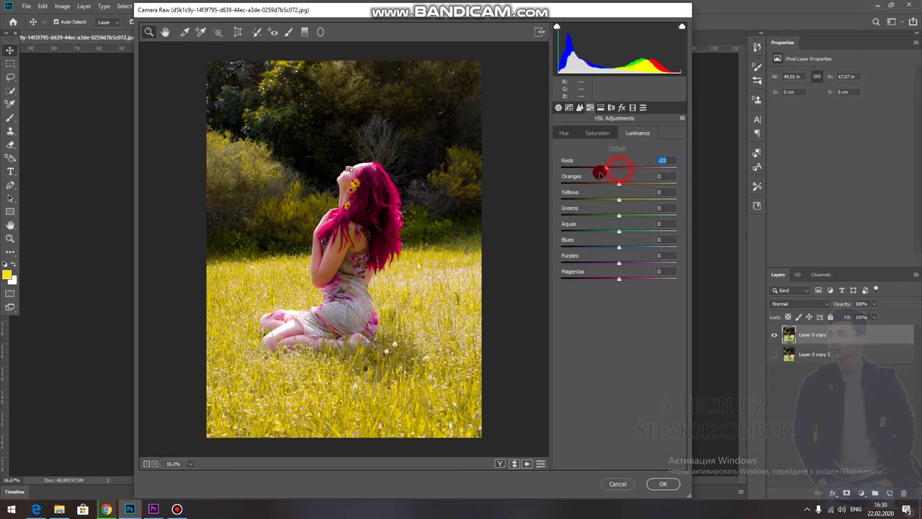
left_click_drag(617, 170, 614, 171)
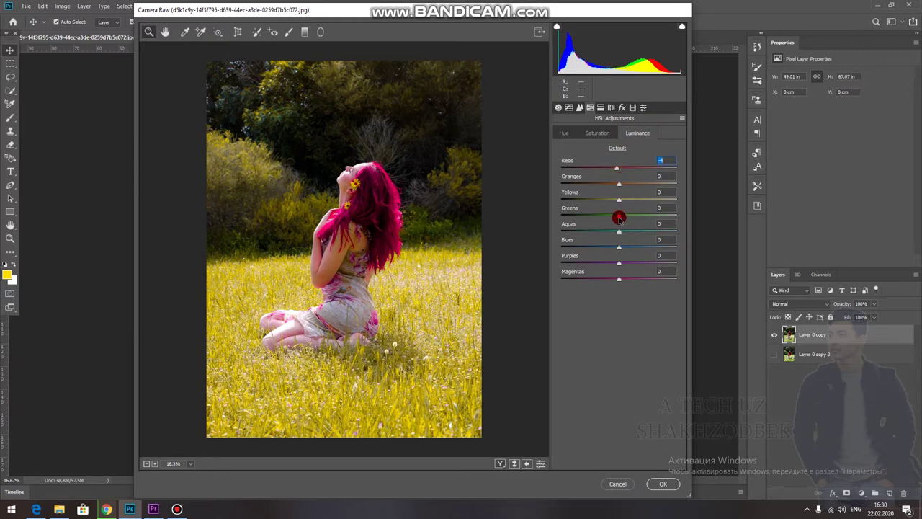
mouse_move(618, 217)
left_mouse_down()
mouse_move(685, 214)
mouse_move(525, 233)
mouse_move(613, 216)
mouse_move(596, 222)
mouse_move(607, 227)
left_mouse_up()
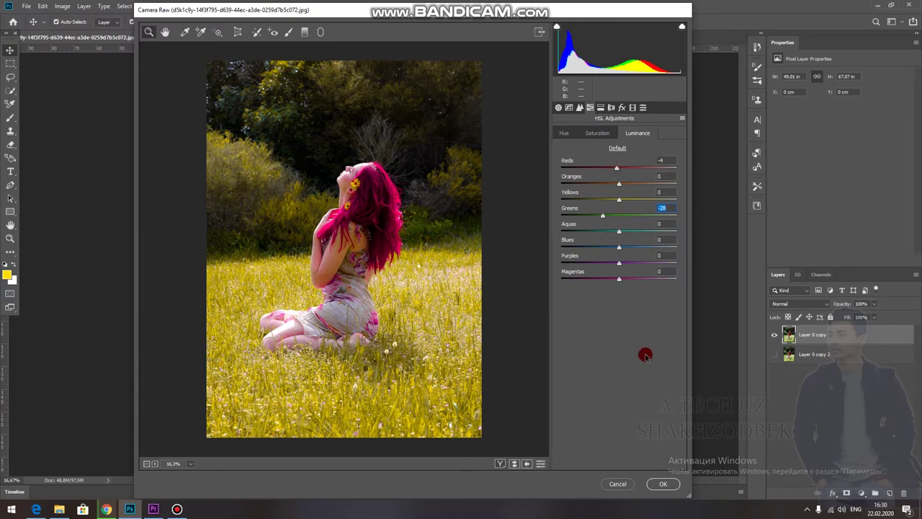
left_click(664, 485)
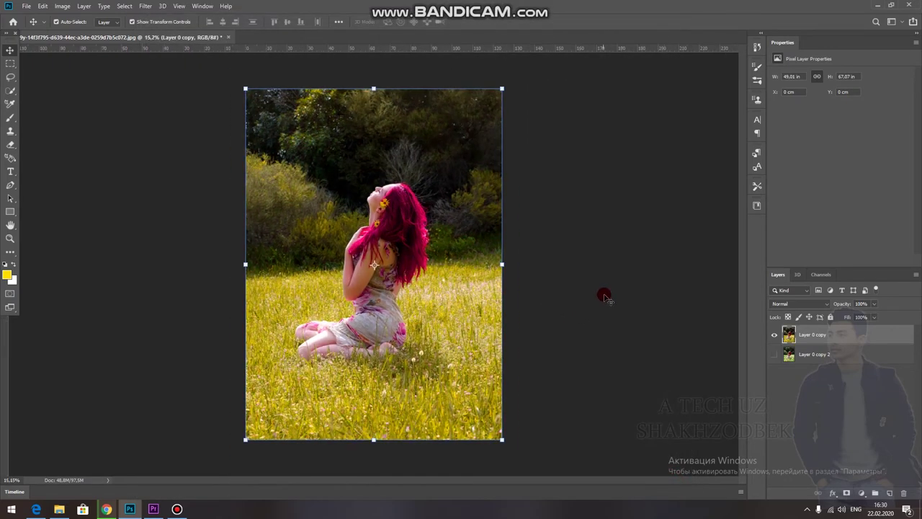
Step: Zoom in and reopen the Camera Raw Filter on Layer 0 copy
key("ctrl+plus")
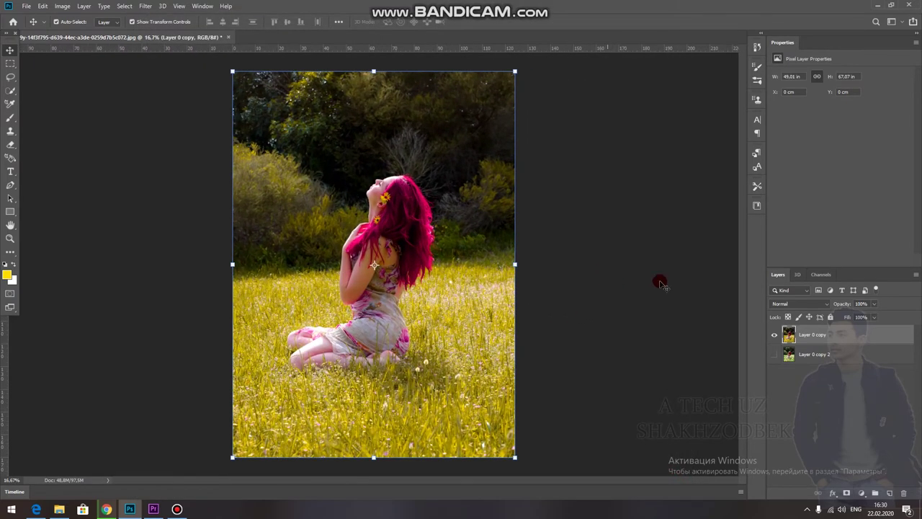
left_click(165, 82)
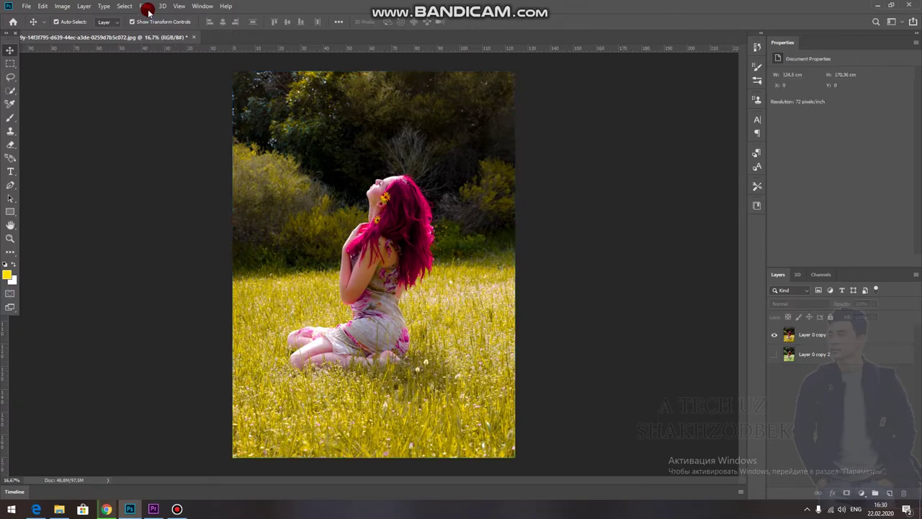
left_click(146, 8)
left_click(830, 336)
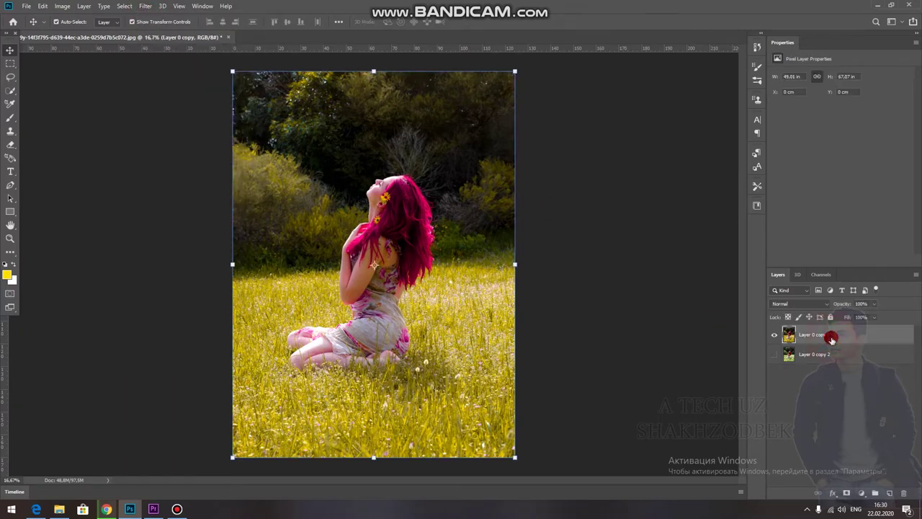
left_click(145, 6)
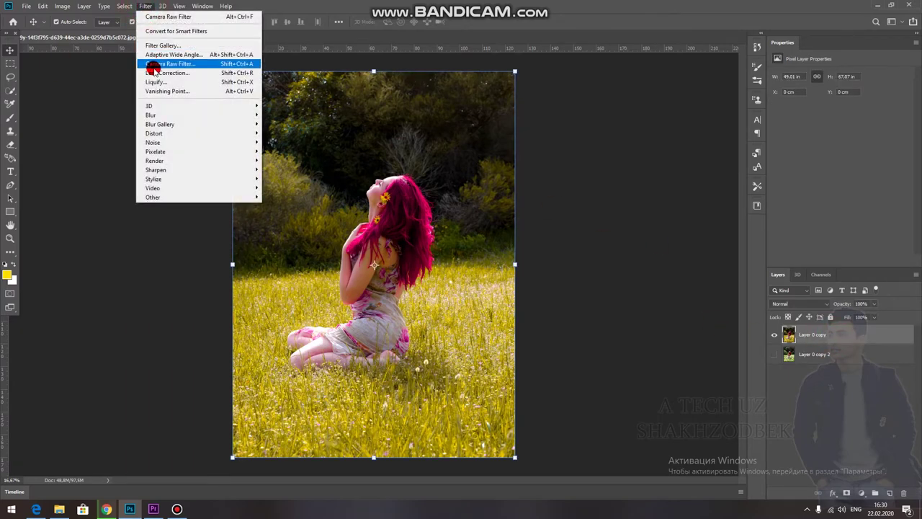
left_click(156, 64)
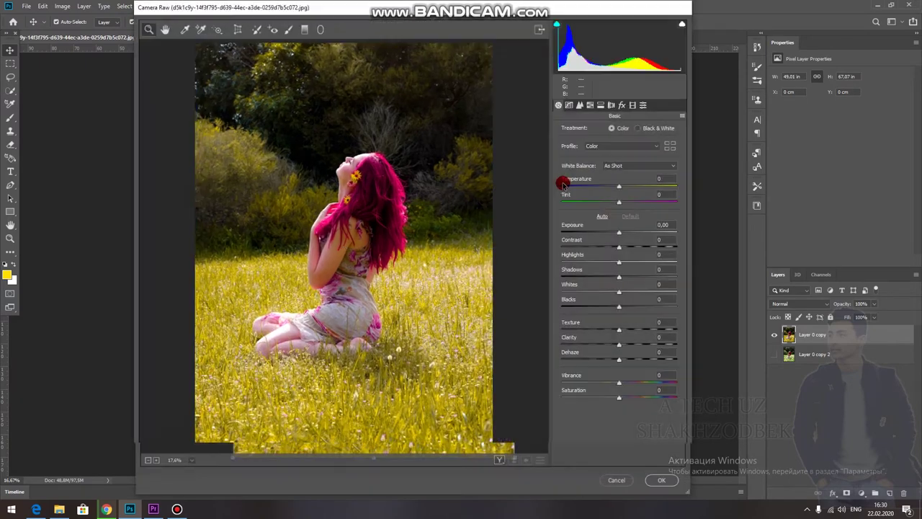
Step: Set Greens luminance -100, Yellows +8, Yellows hue -57, Reds hue -8, adjust Blues, and apply
left_click(590, 105)
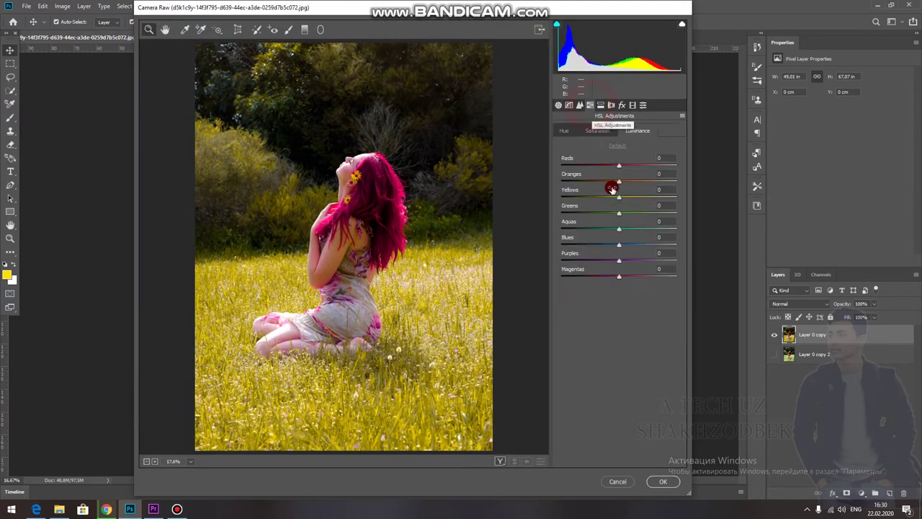
left_click_drag(618, 214, 543, 247)
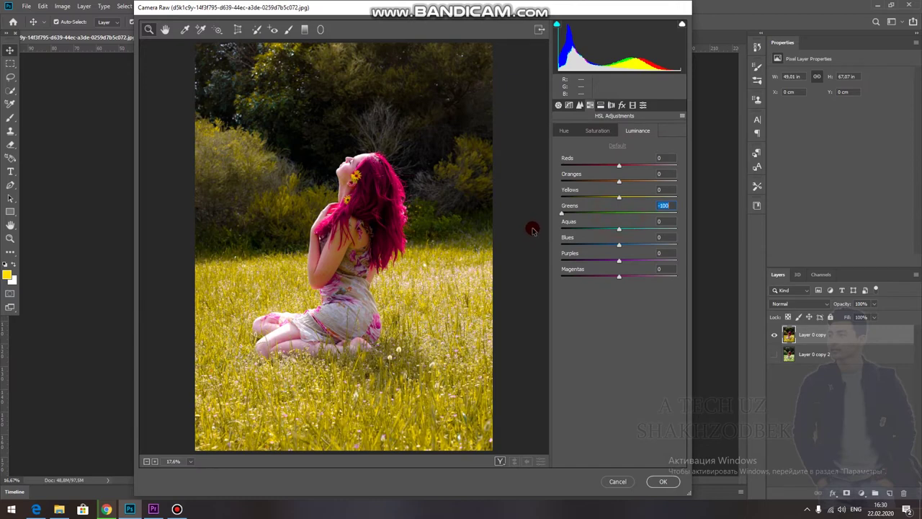
left_click_drag(618, 198, 625, 214)
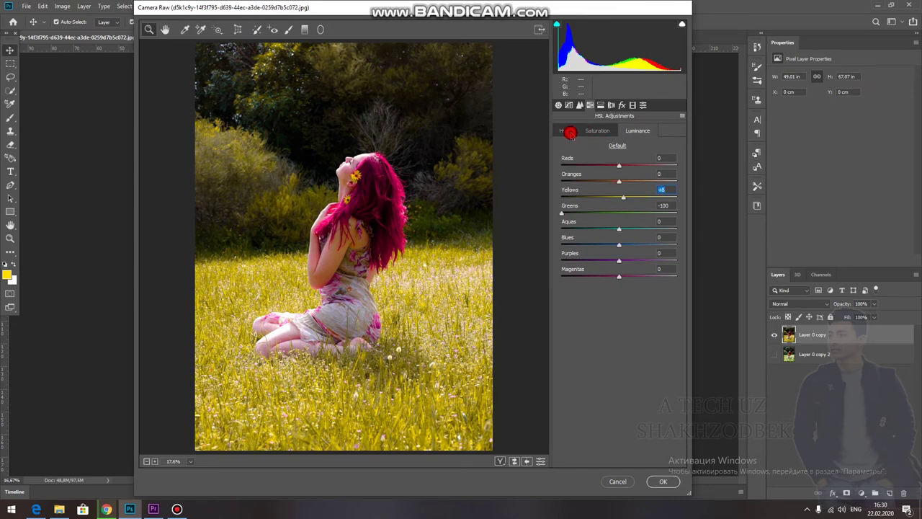
left_click(569, 134)
left_click(621, 213)
mouse_move(611, 197)
left_mouse_down()
mouse_move(547, 202)
mouse_move(586, 207)
left_mouse_up()
mouse_move(618, 165)
left_mouse_down()
mouse_move(581, 177)
mouse_move(640, 181)
mouse_move(618, 188)
left_mouse_up()
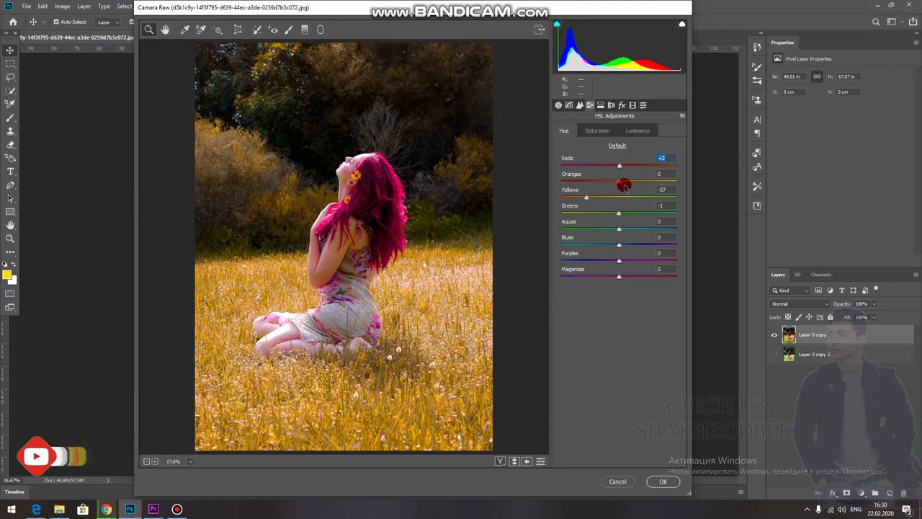
mouse_move(619, 236)
left_mouse_down()
mouse_move(622, 250)
mouse_move(653, 255)
mouse_move(559, 262)
mouse_move(695, 269)
mouse_move(621, 271)
left_mouse_up()
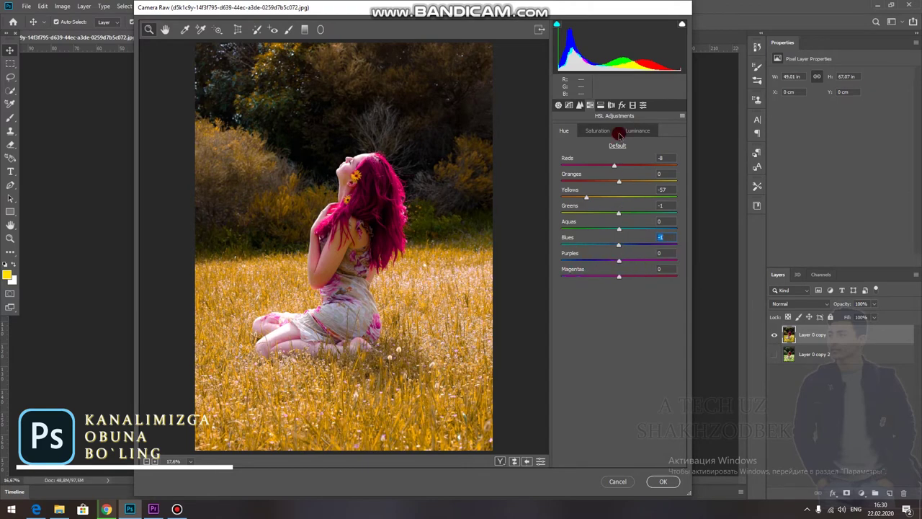
left_click(661, 480)
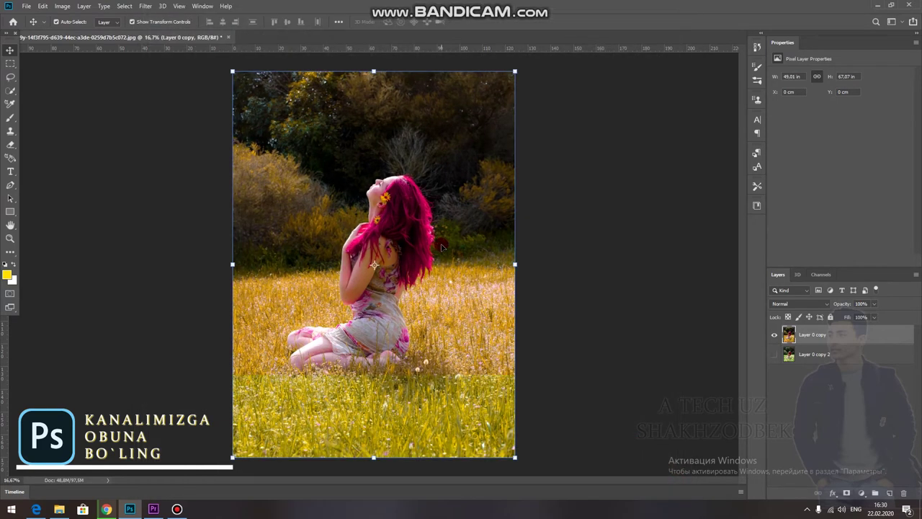
Step: Zoom in on the face and pick the Eraser with a soft round brush
scroll(422, 234, "down", 2)
scroll(393, 252, "up", 2)
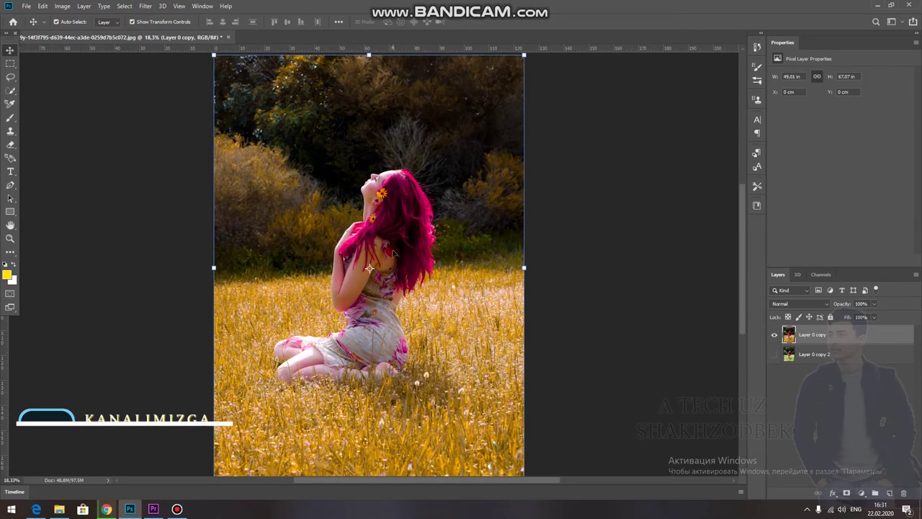
scroll(371, 184, "up", 2)
scroll(376, 175, "up", 2)
scroll(345, 187, "up", 2)
scroll(244, 198, "up", 2)
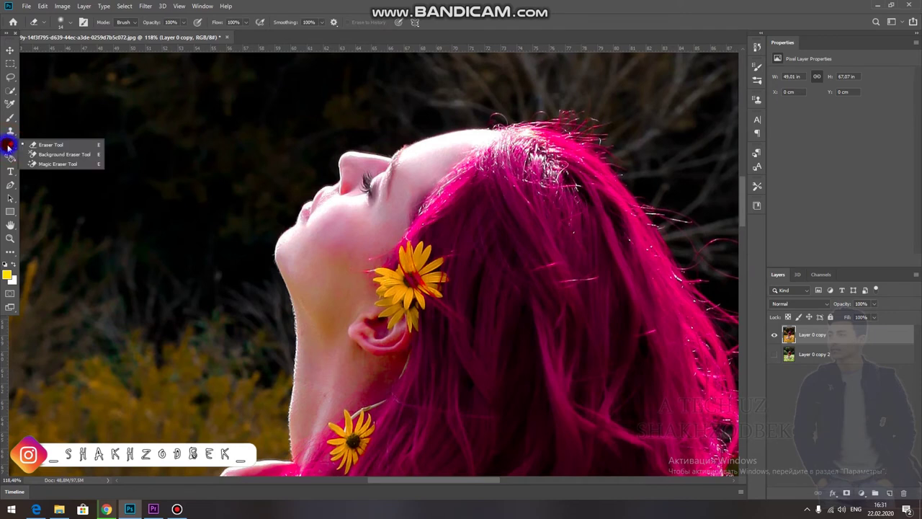
left_click_drag(8, 144, 36, 144)
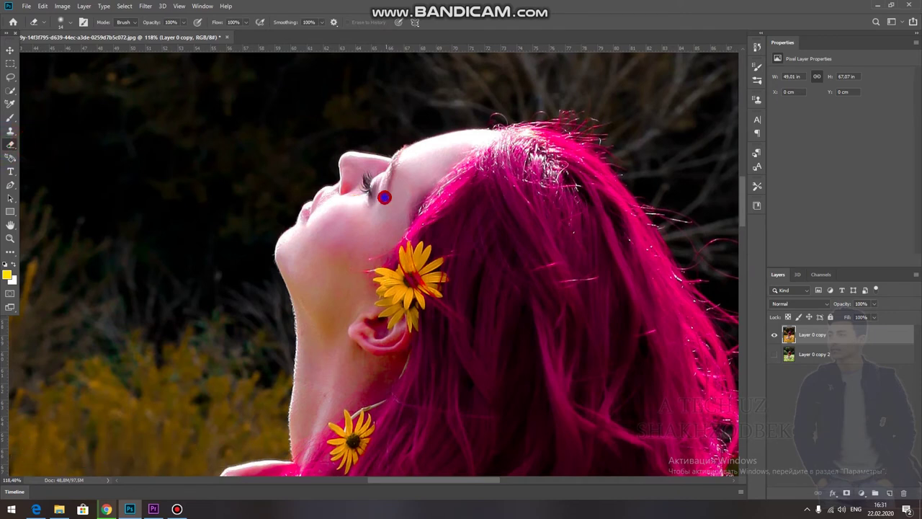
right_click(382, 196)
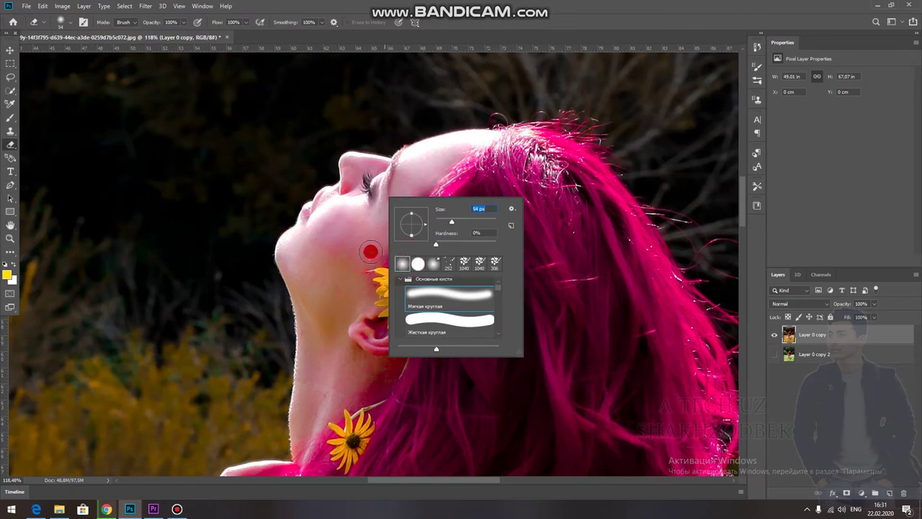
Step: Erase the grading over cheek, forehead and neck, with Layer 0 copy 2 visible beneath
left_click_drag(334, 230, 340, 224)
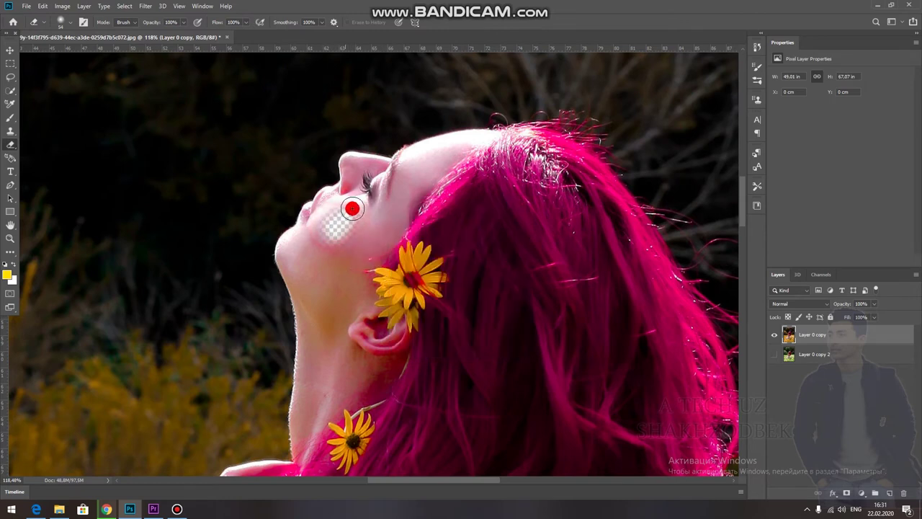
mouse_move(434, 152)
left_mouse_down()
mouse_move(376, 169)
mouse_move(340, 161)
left_mouse_up()
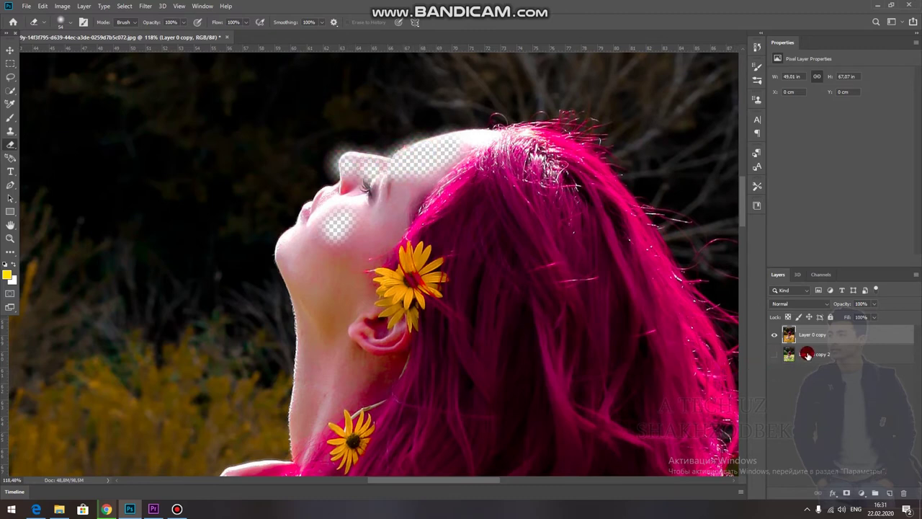
left_click(773, 355)
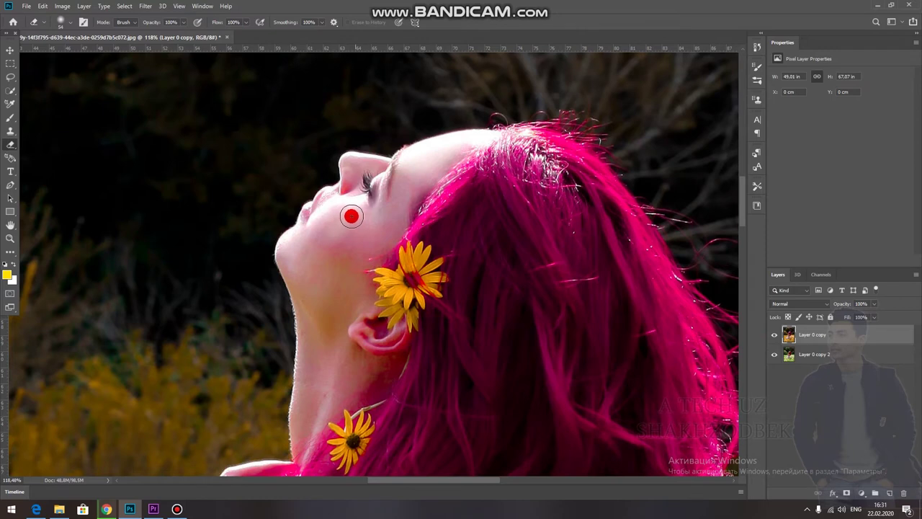
mouse_move(359, 173)
left_mouse_down()
mouse_move(380, 194)
mouse_move(382, 223)
mouse_move(371, 238)
mouse_move(363, 208)
mouse_move(319, 242)
mouse_move(336, 202)
mouse_move(341, 237)
mouse_move(325, 253)
mouse_move(319, 240)
mouse_move(295, 239)
mouse_move(281, 262)
mouse_move(300, 286)
left_mouse_up()
left_click(316, 293)
mouse_move(321, 360)
left_mouse_down()
mouse_move(304, 345)
mouse_move(298, 428)
mouse_move(321, 376)
mouse_move(321, 430)
mouse_move(314, 410)
mouse_move(323, 387)
mouse_move(370, 375)
mouse_move(362, 324)
mouse_move(382, 364)
mouse_move(370, 354)
mouse_move(326, 417)
mouse_move(383, 374)
mouse_move(383, 382)
mouse_move(363, 396)
mouse_move(315, 269)
left_mouse_up()
scroll(315, 270, "down", 5)
Step: Erase the graded layer over the shoulder and thigh skin
scroll(214, 434, "down", 3)
scroll(304, 243, "up", 3)
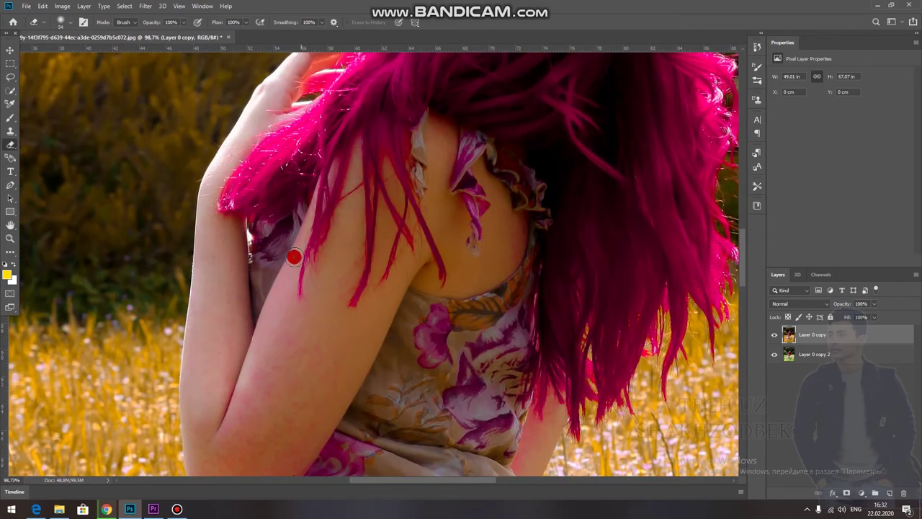
scroll(248, 332, "up", 3)
scroll(428, 257, "up", 2)
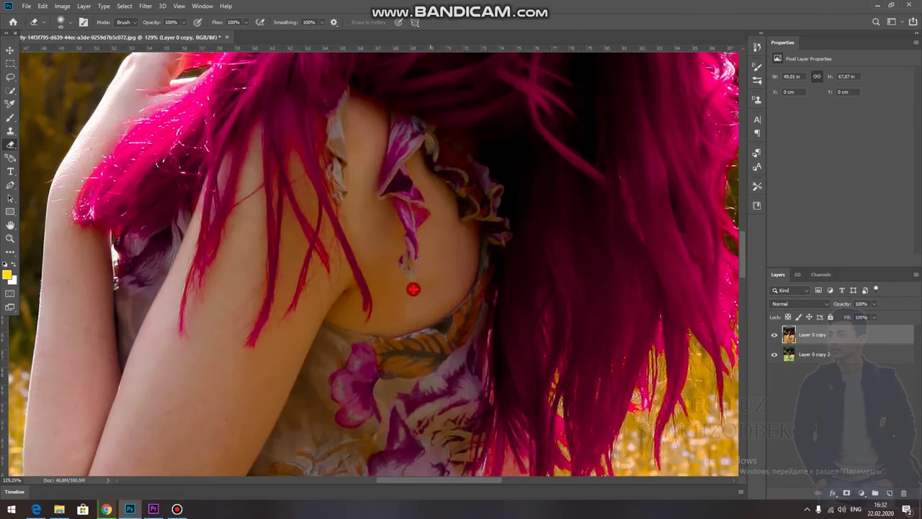
scroll(265, 388, "down", 3)
scroll(323, 305, "down", 2)
scroll(257, 336, "down", 3)
scroll(441, 322, "up", 5)
left_click_drag(441, 321, 246, 309)
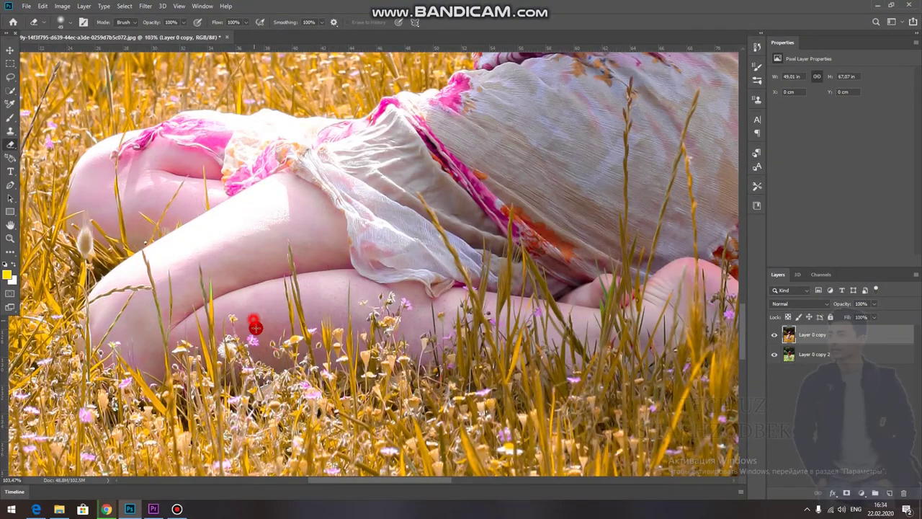
scroll(192, 294, "down", 2)
scroll(113, 295, "down", 3)
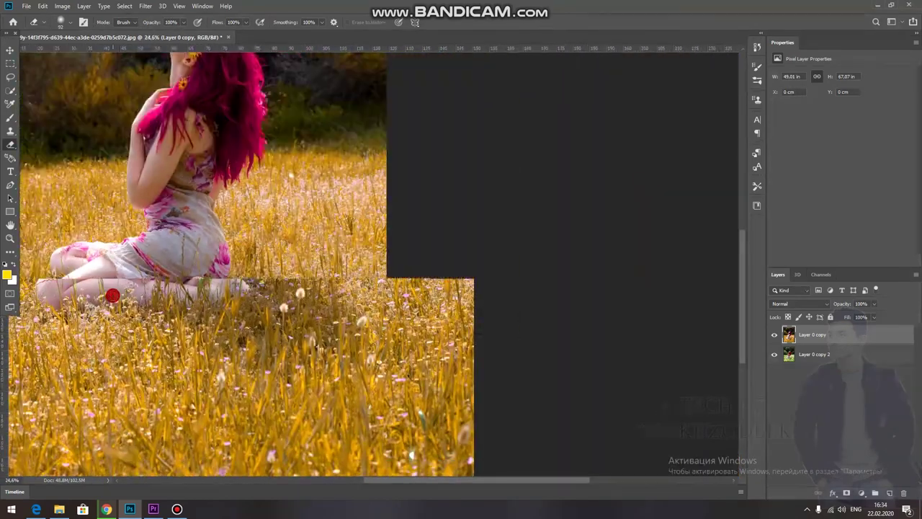
scroll(168, 277, "down", 2)
scroll(298, 271, "down", 1)
scroll(299, 253, "up", 2)
scroll(305, 257, "up", 1)
scroll(305, 257, "down", 1)
Step: Clear the transform box, then add an empty Layer 1 and a Selective Color adjustment layer
left_click(10, 50)
scroll(288, 175, "down", 1)
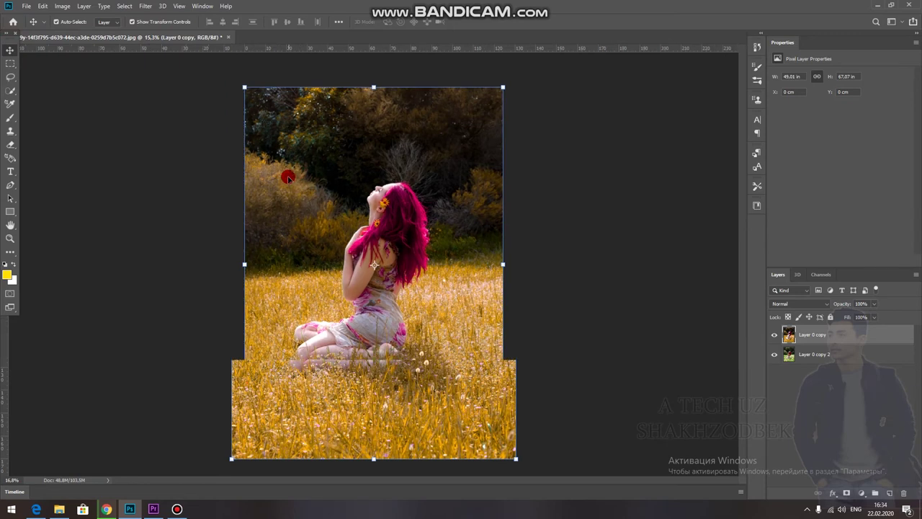
left_click(578, 200)
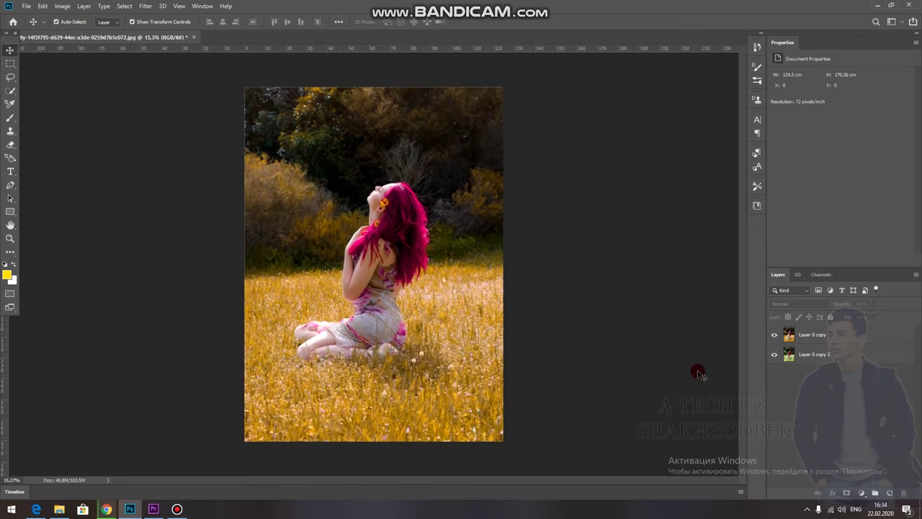
left_click(891, 492)
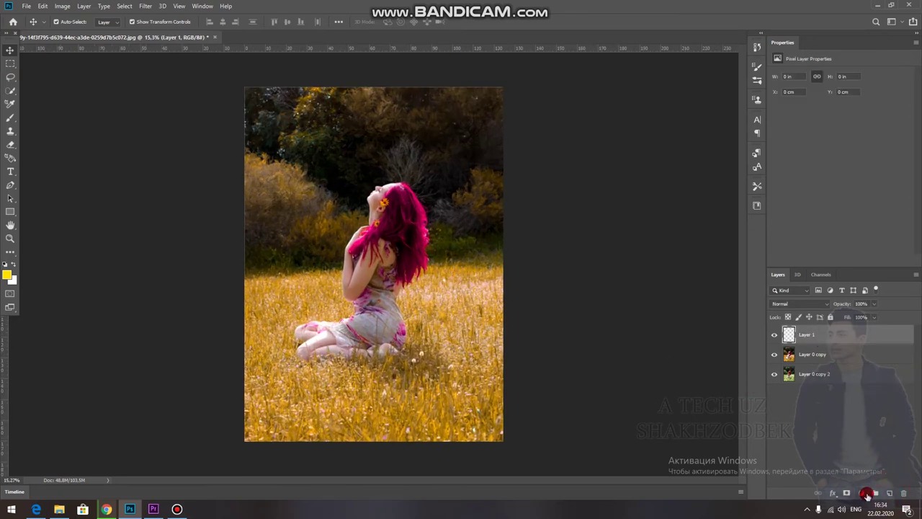
left_click(866, 494)
left_click(868, 489)
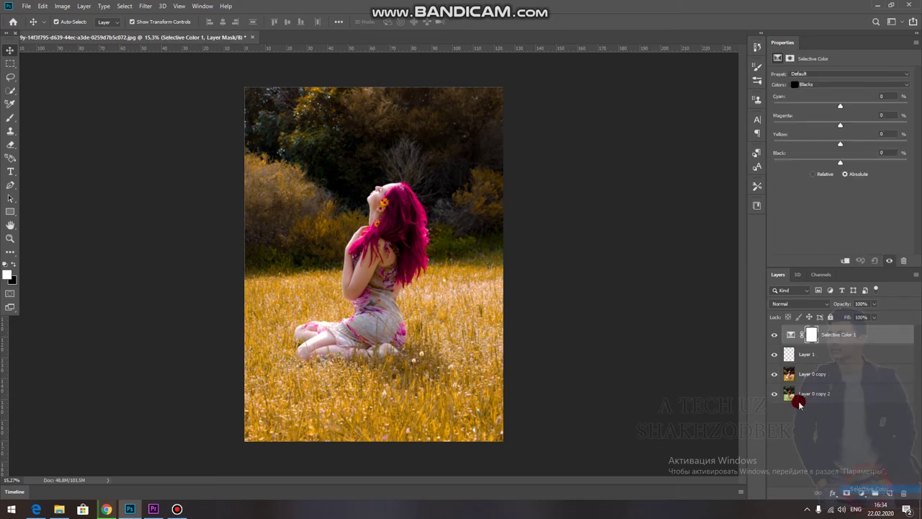
Step: In Selective Color Blacks, set Magenta -9, Yellow -13 and Black +12
mouse_move(840, 163)
left_mouse_down()
mouse_move(850, 162)
mouse_move(831, 147)
left_mouse_up()
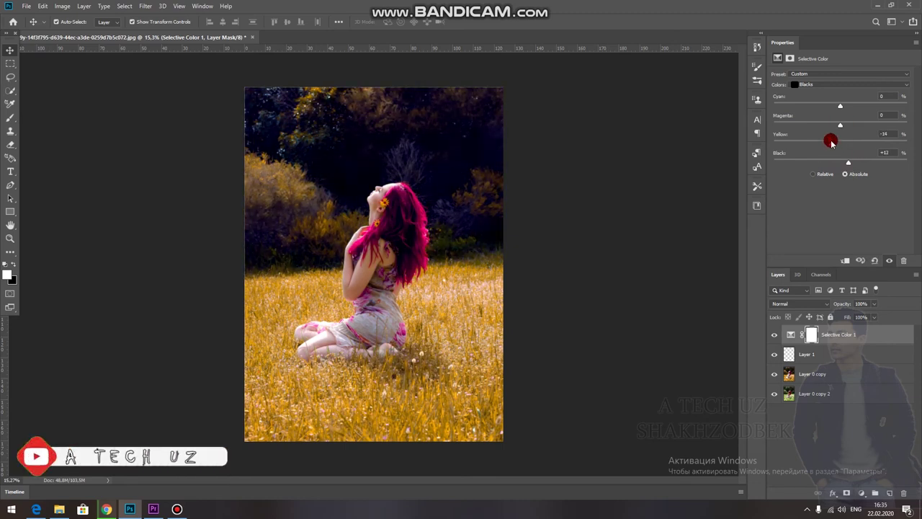
left_click_drag(828, 128, 842, 107)
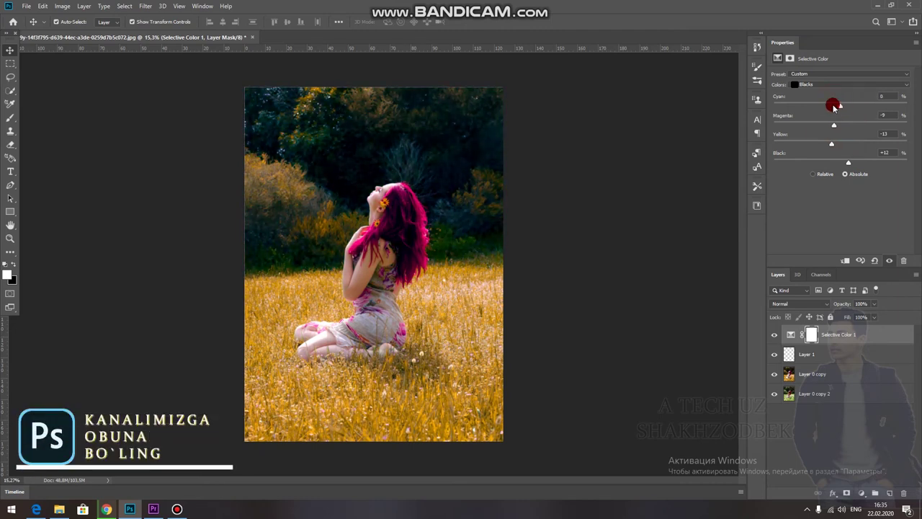
left_click(823, 85)
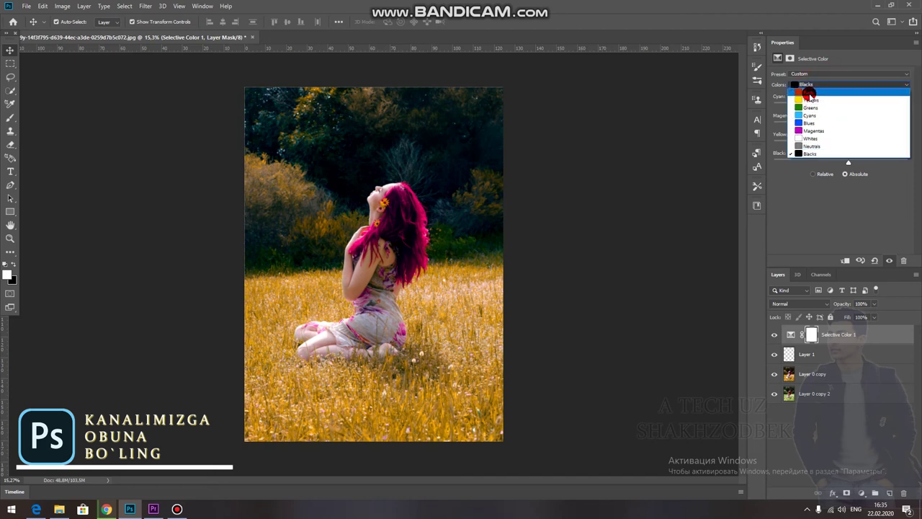
Step: Set Yellows to Cyan -60, Magenta +5, Yellow -50, Black -3, Relative
left_click(814, 100)
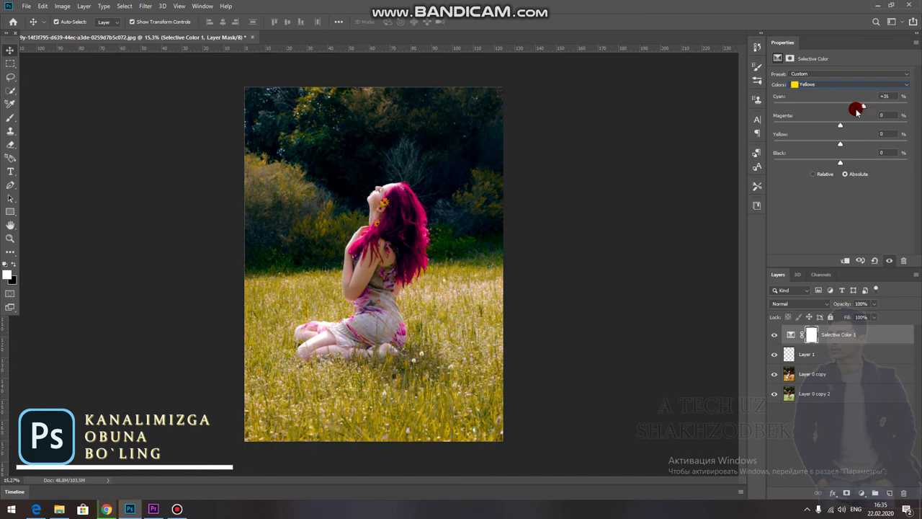
mouse_move(818, 109)
left_mouse_down()
mouse_move(799, 113)
mouse_move(834, 124)
left_mouse_up()
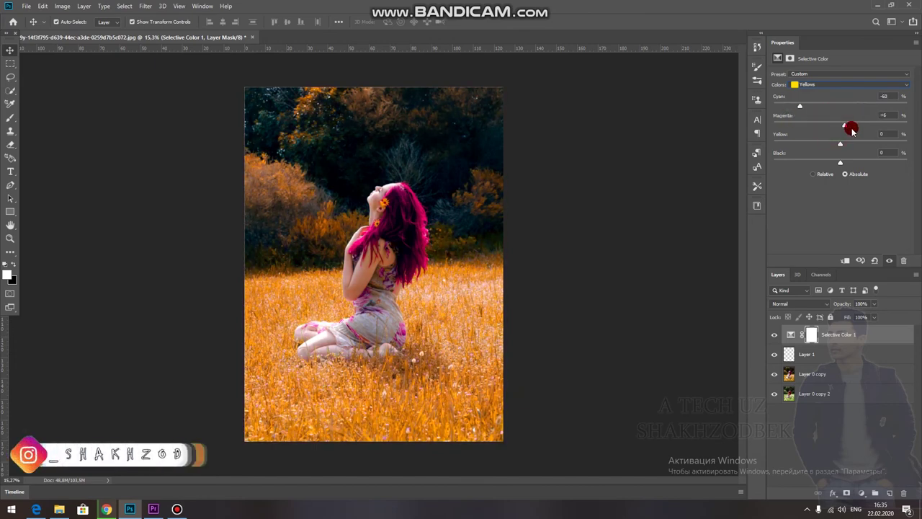
left_click_drag(847, 142, 805, 149)
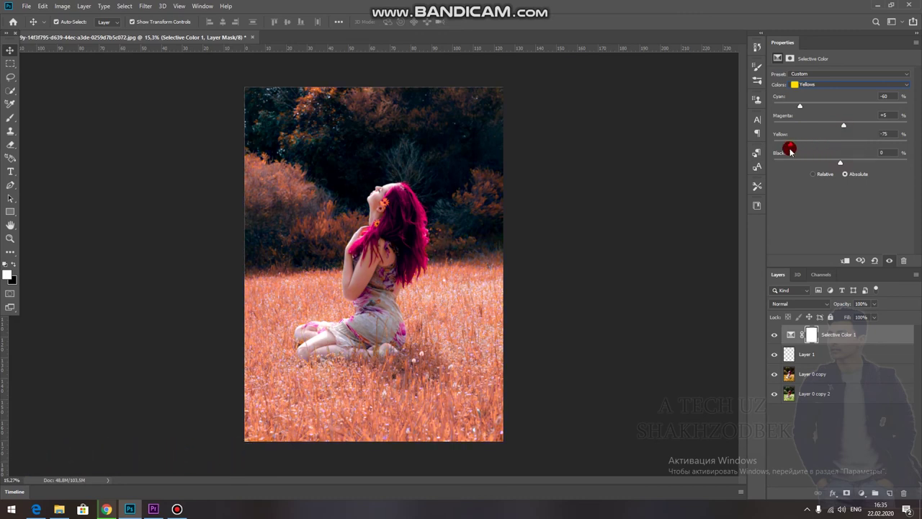
mouse_move(838, 162)
left_mouse_down()
mouse_move(813, 165)
mouse_move(852, 165)
mouse_move(814, 174)
mouse_move(847, 173)
left_mouse_up()
left_click(873, 304)
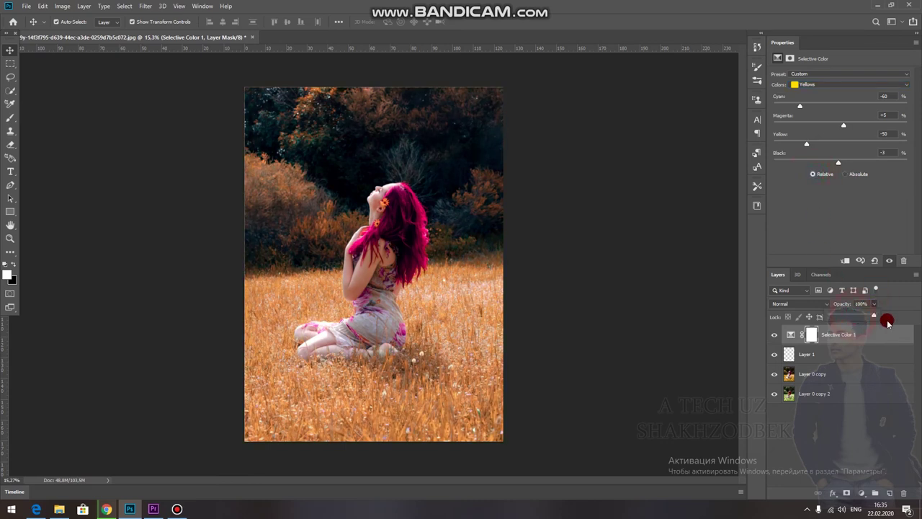
left_click(827, 398)
left_click(829, 424)
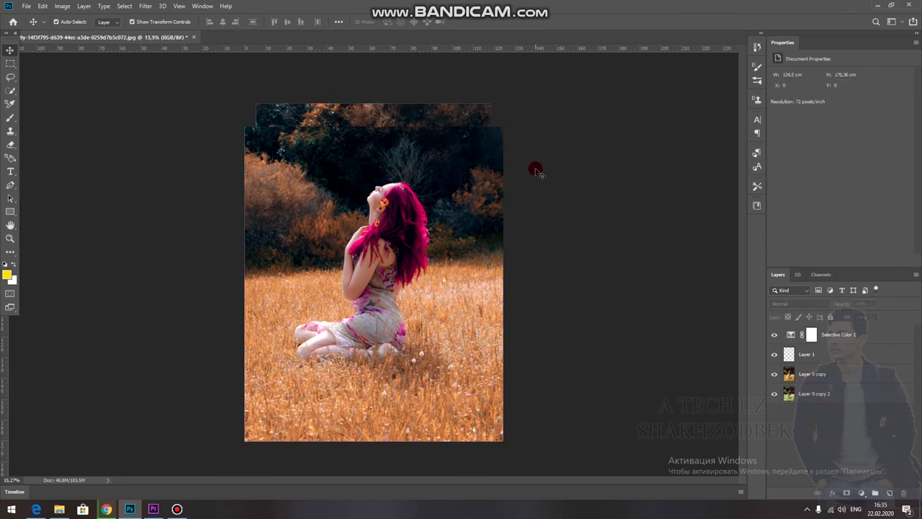
scroll(535, 165, "up", 1)
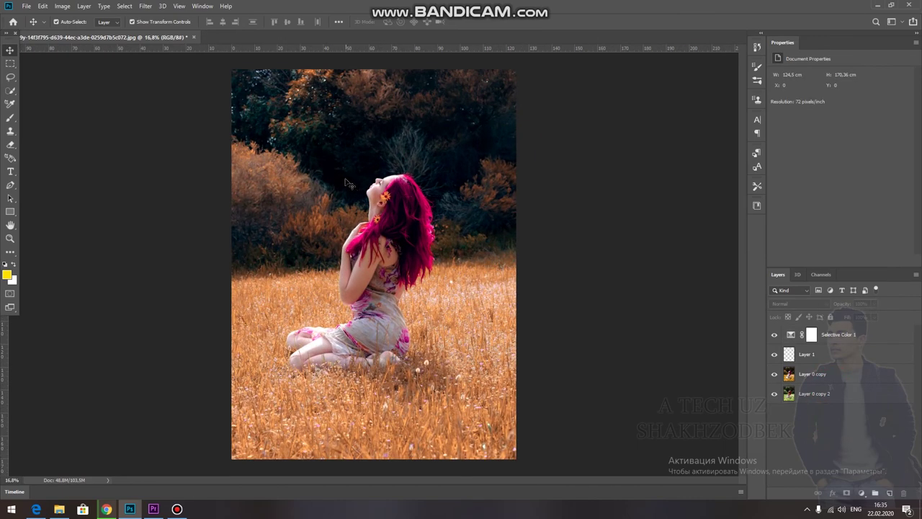